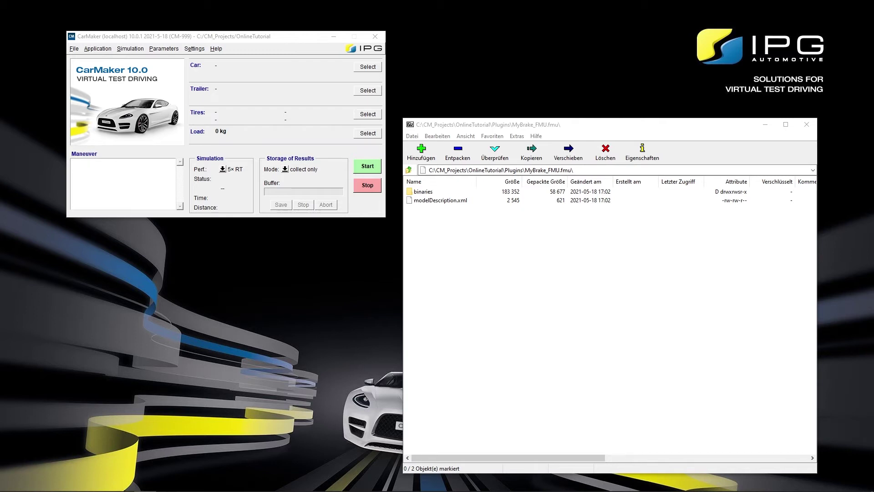
Browse the FMU's binaries folder and its win64 subfolder containing MyBrake_FMU.dll.
double_click(430, 193)
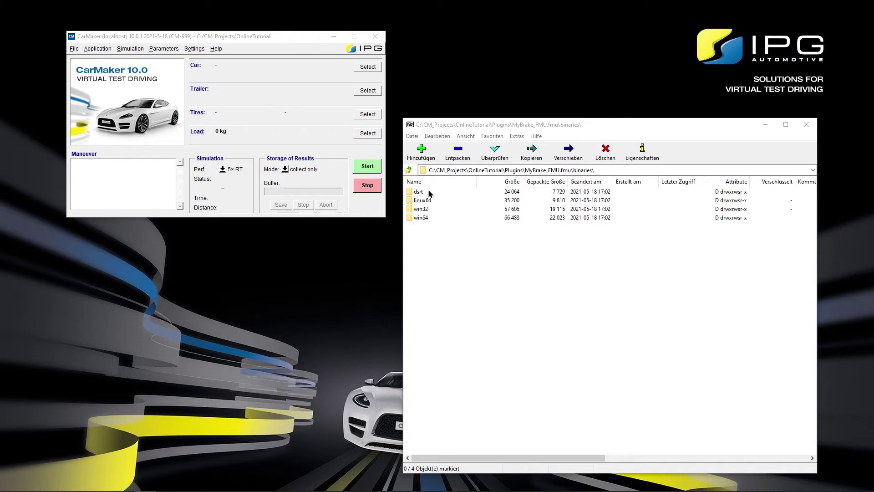
double_click(421, 218)
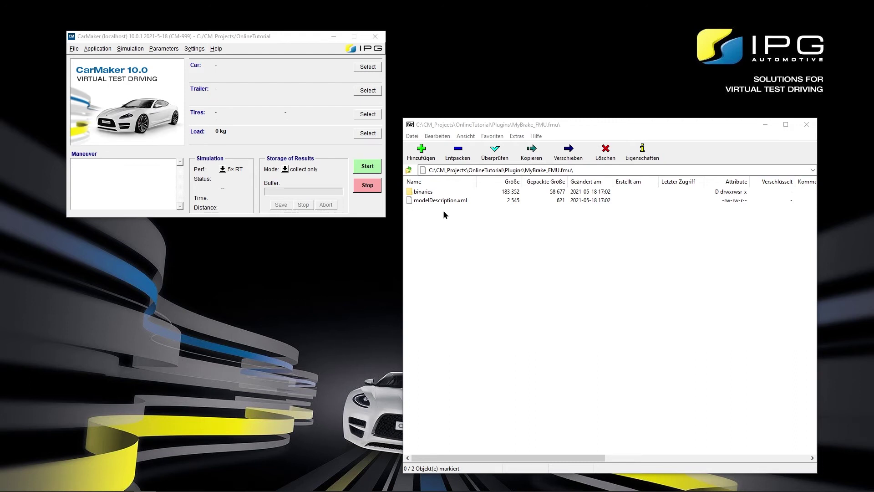
Open modelDescription.xml as text in Notepad from its 7-Zip Bearbeiten action.
right_click(431, 200)
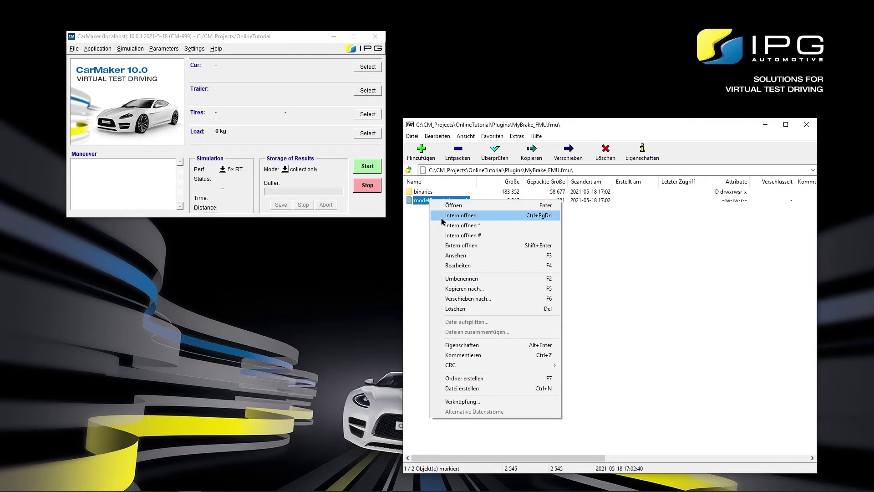
left_click(456, 267)
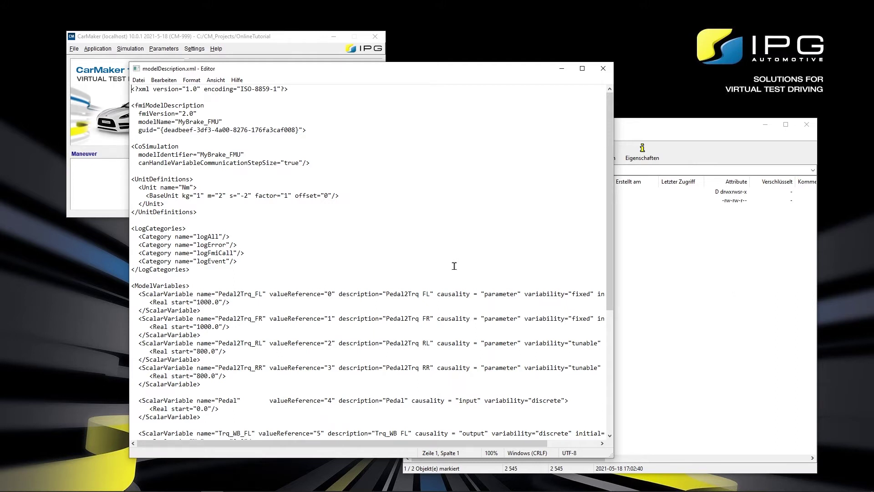
scroll(475, 280, "down", 2)
scroll(475, 280, "down", 1)
scroll(474, 282, "down", 4)
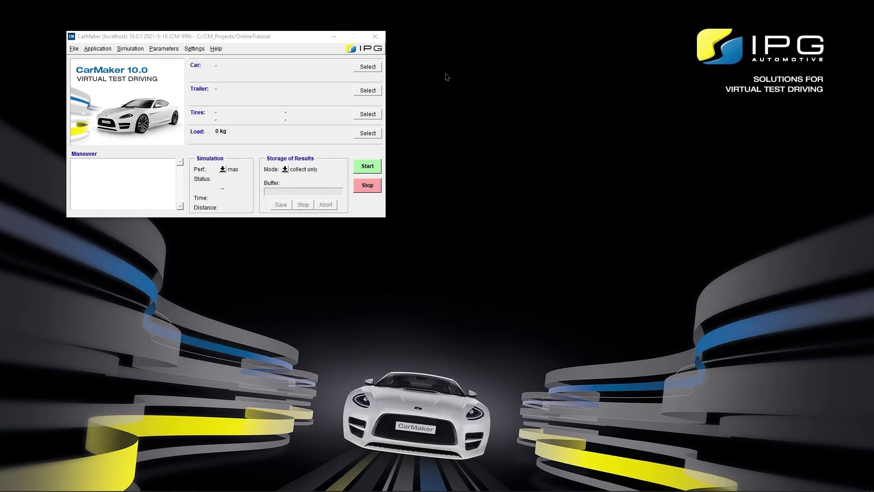
Open Application > FMU Plug-ins and select MyBrakeSrc_FMU to view its uncompiled-source details.
left_click(102, 49)
left_click(104, 171)
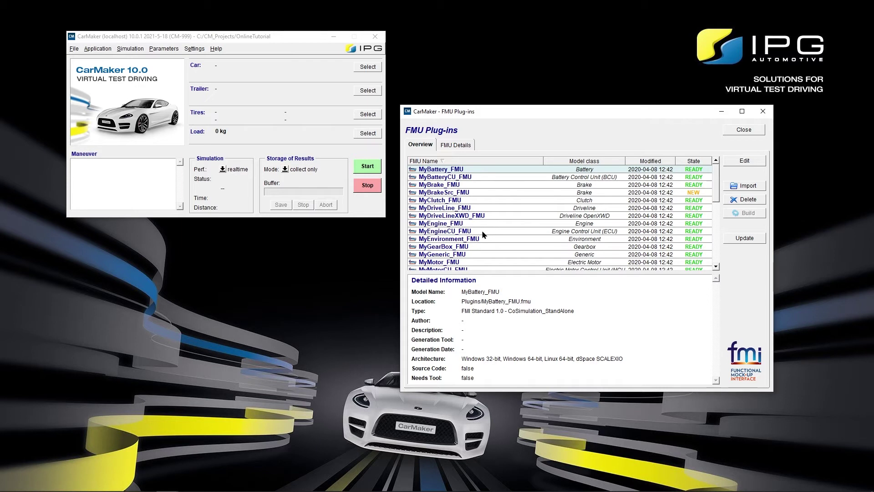
left_click(741, 186)
left_click(542, 195)
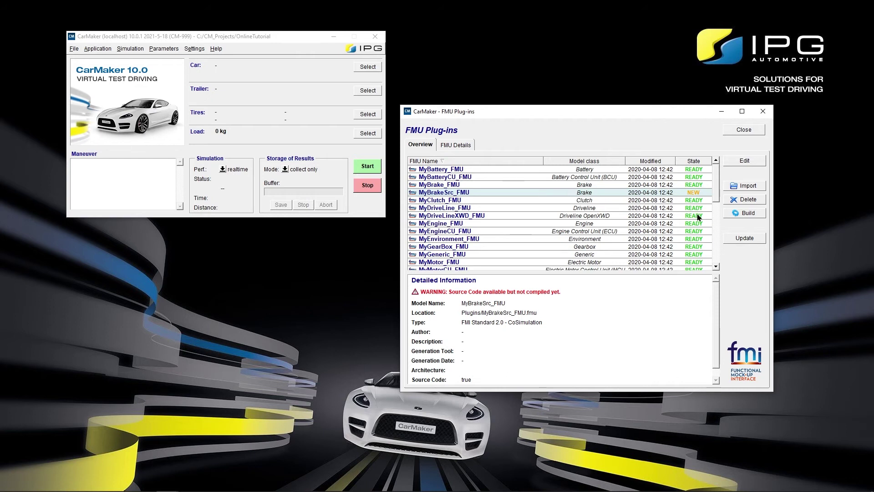
Build MyBrakeSrc_FMU in the Build FMU from Sources dialog, then close that dialog.
left_click(739, 216)
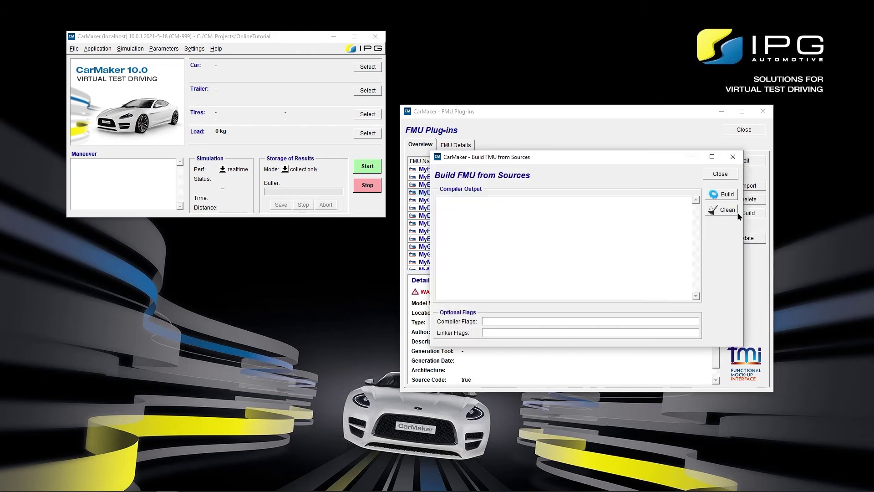
left_click(730, 196)
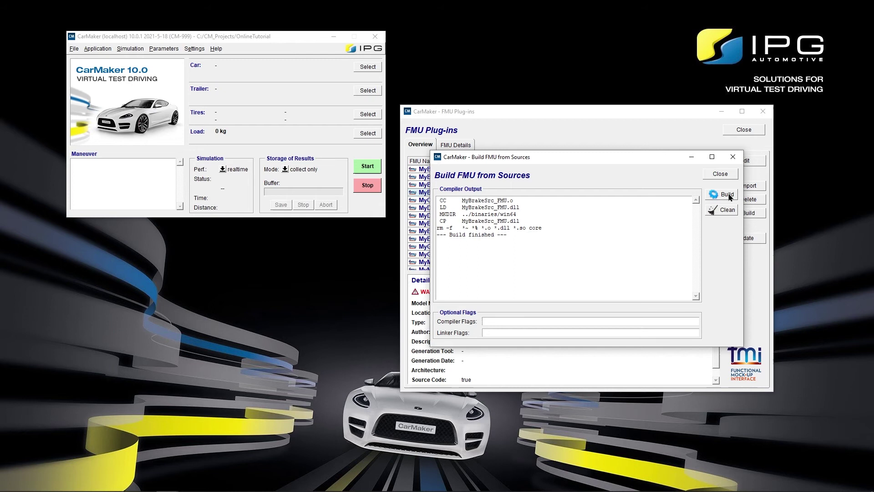
left_click(726, 176)
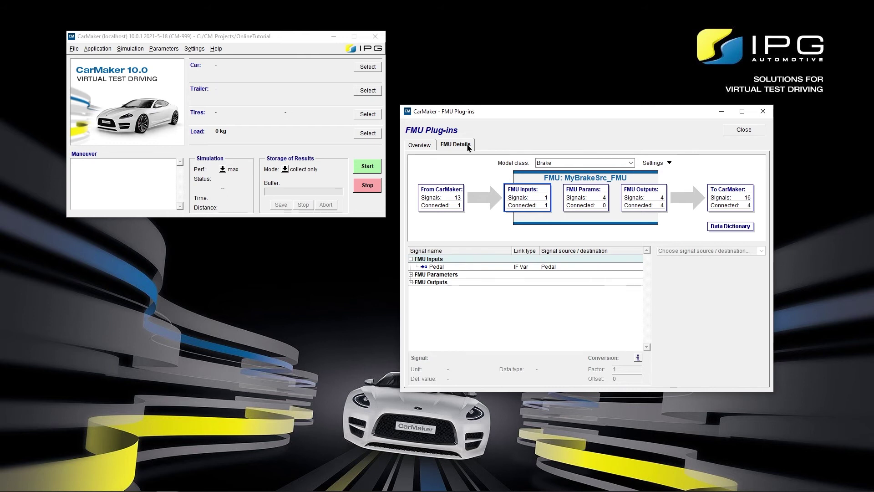
left_click(660, 164)
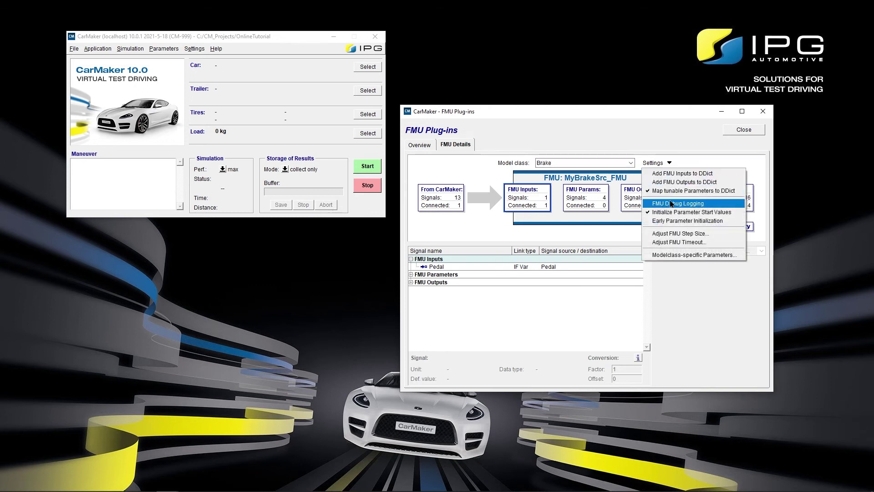
left_click(592, 234)
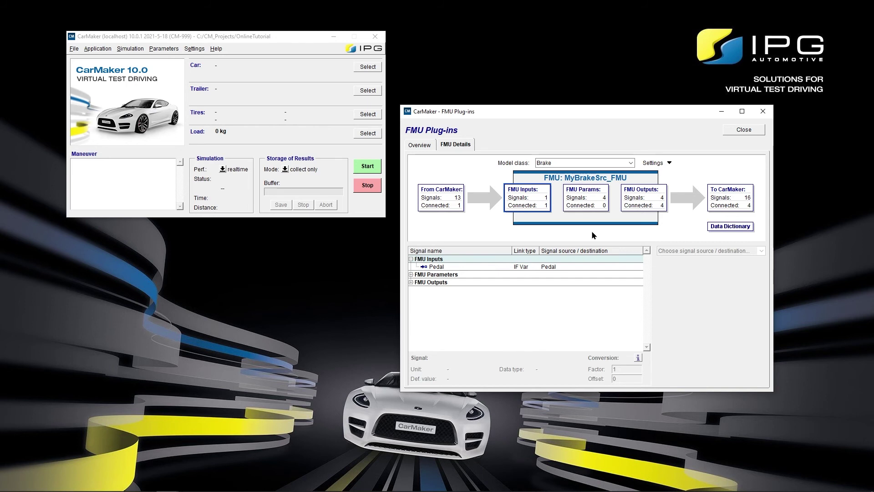
Clear the Pedal input's old connection and link it to the Pedal interface variable.
mouse_move(437, 267)
left_click(472, 268)
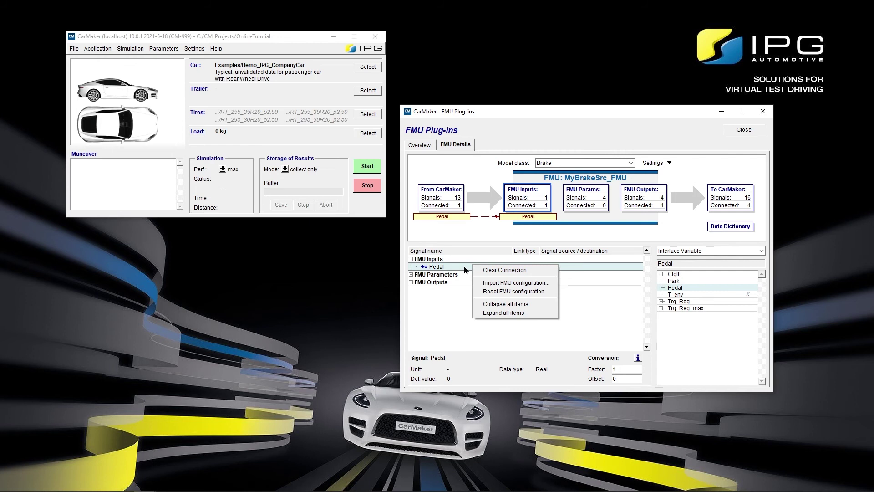
left_click(482, 271)
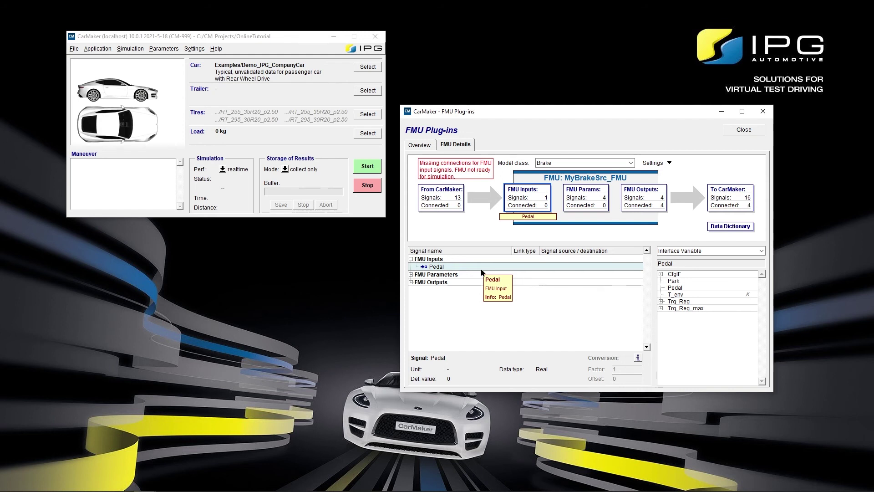
double_click(699, 286)
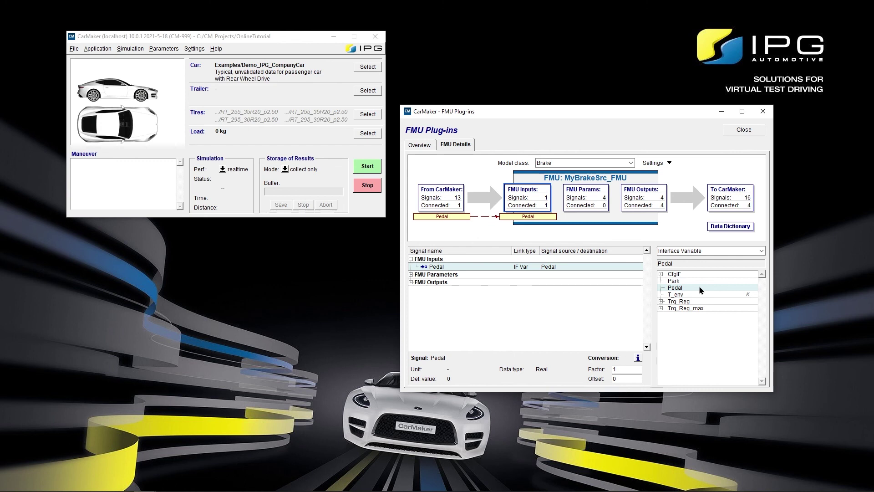
Try the DataDict Quantity and Constant Value source types, then go back to Overview.
left_click(700, 251)
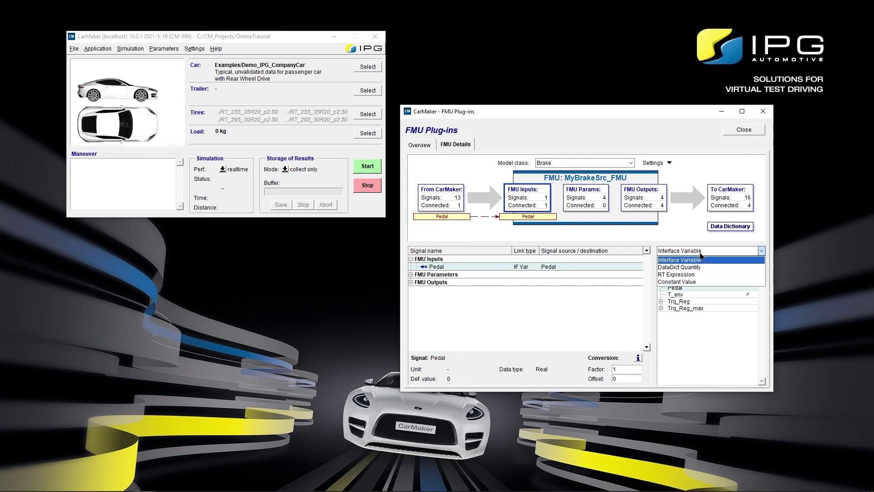
left_click(701, 266)
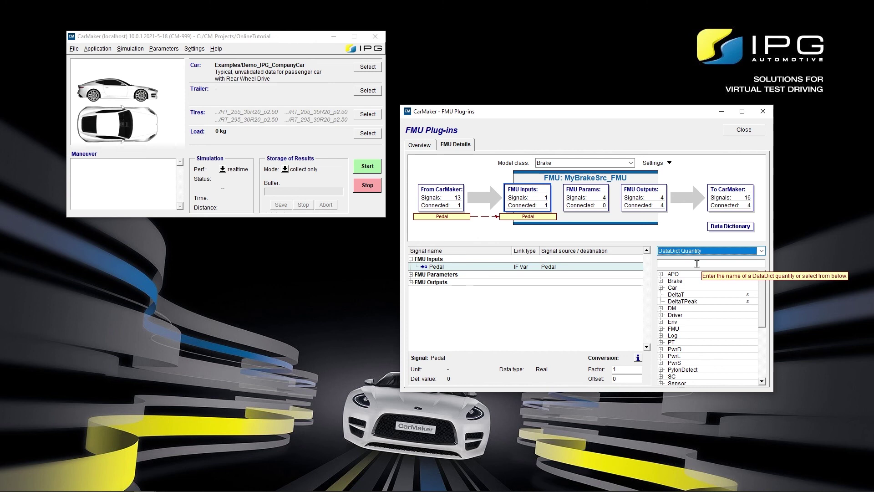
left_click(721, 251)
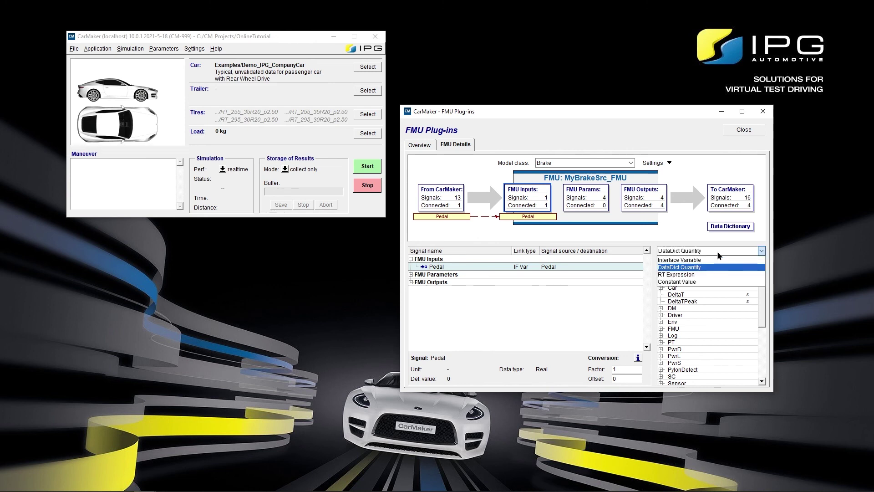
left_click(702, 281)
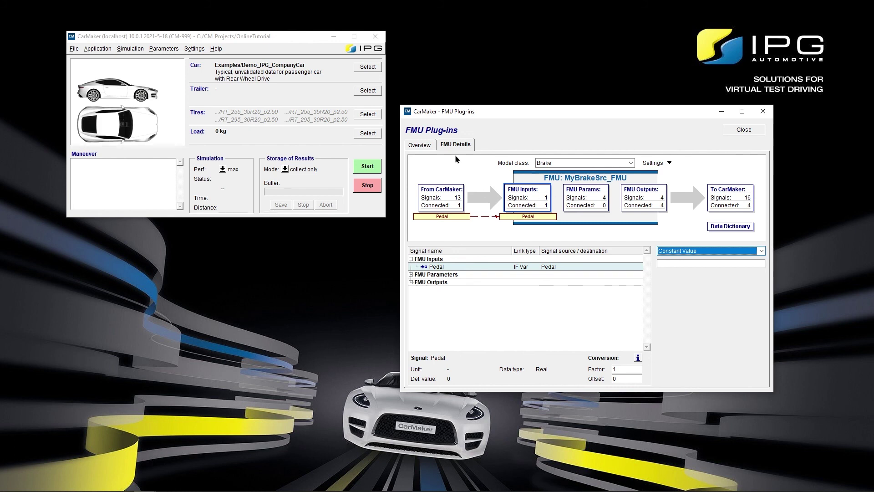
left_click(420, 145)
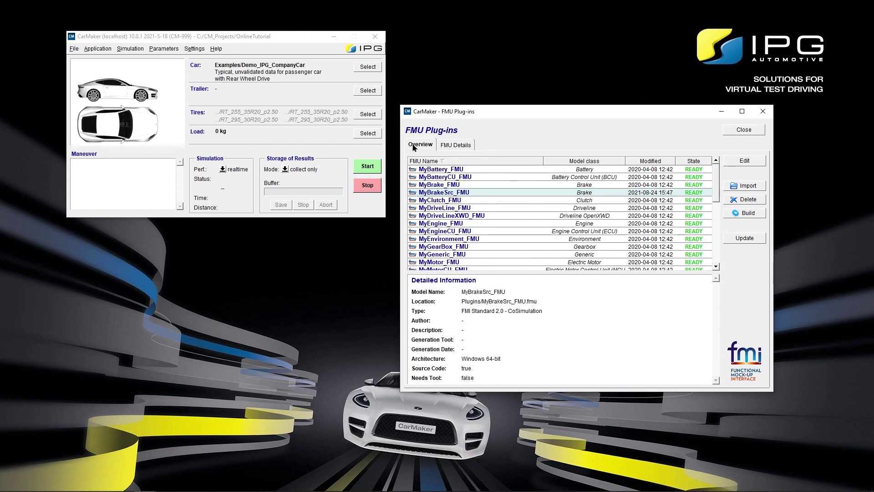
In Parameters > Car, switch the Brake tab's Model from Hydraulic to MyBrakeSrc_FMU.
left_click(165, 48)
left_click(170, 66)
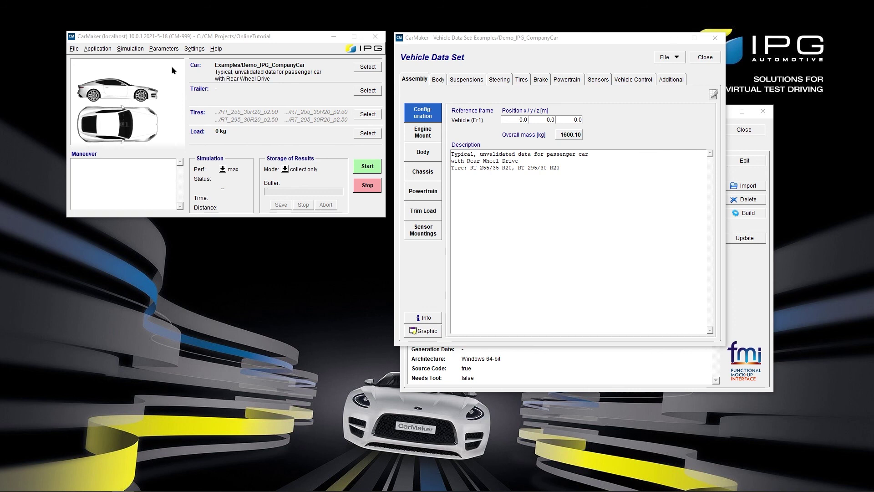
left_click(540, 80)
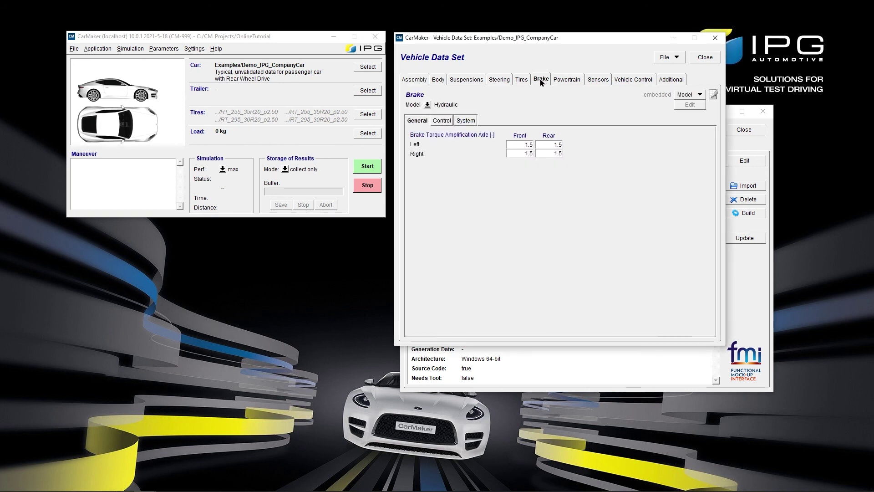
left_click(428, 105)
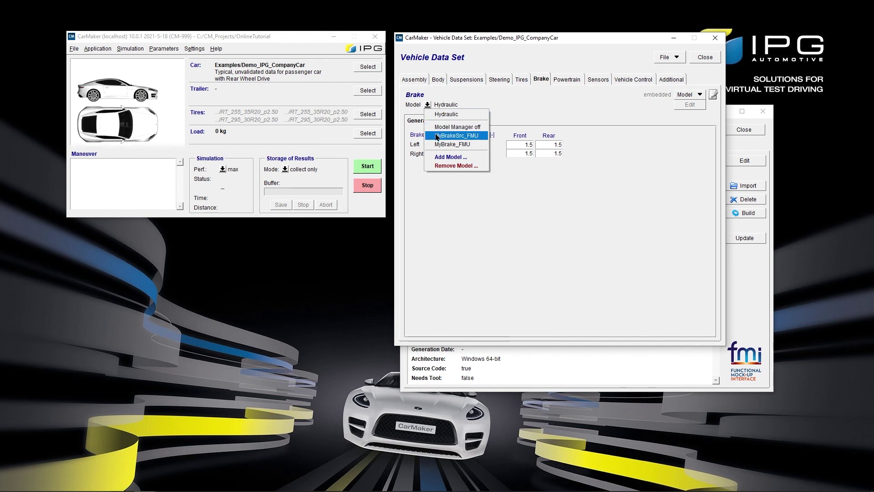
left_click(437, 137)
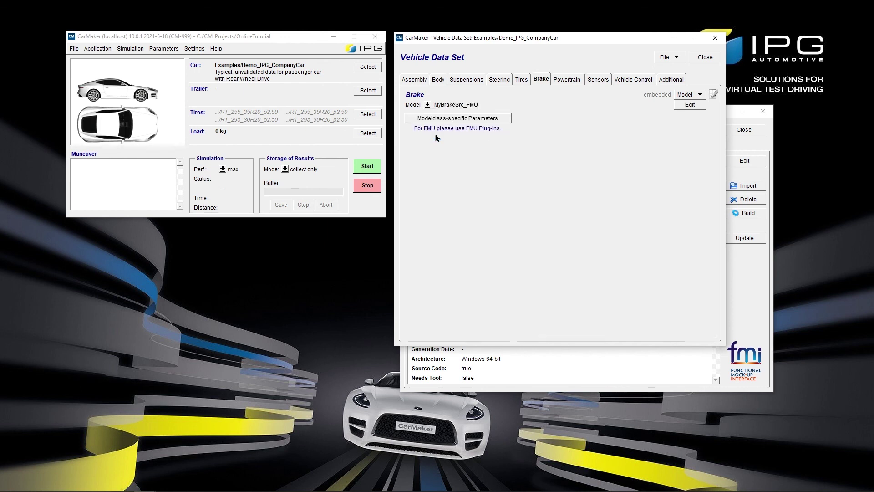